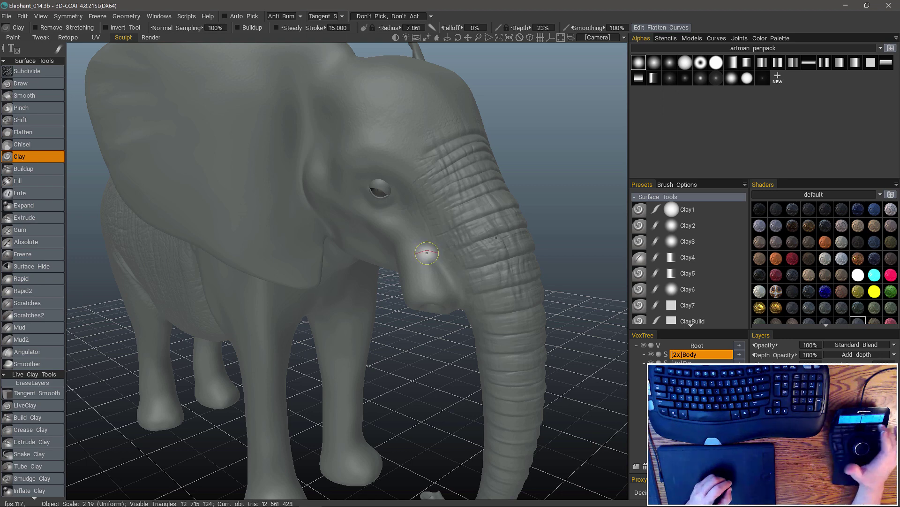
- Switch to the Paint workspace, return to Sculpt, view the Retopo workspace and return to Sculpt again
key("F5")
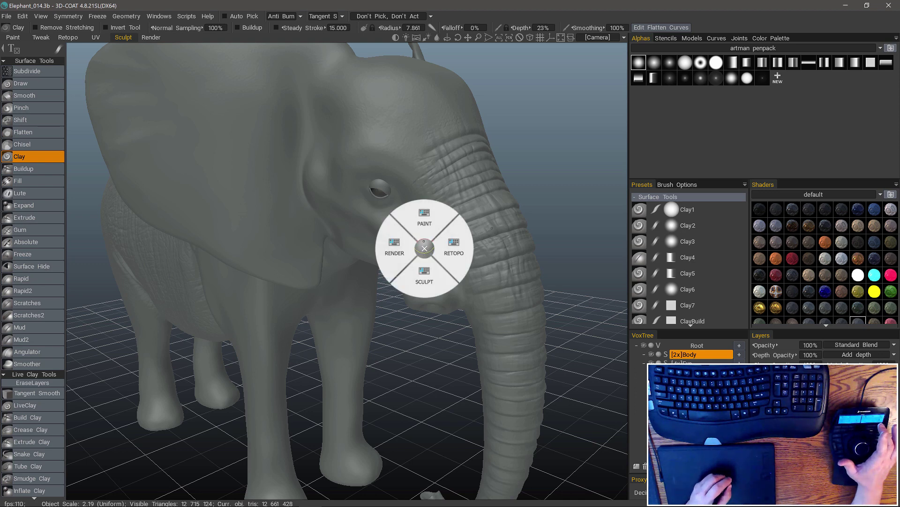
left_click(424, 219)
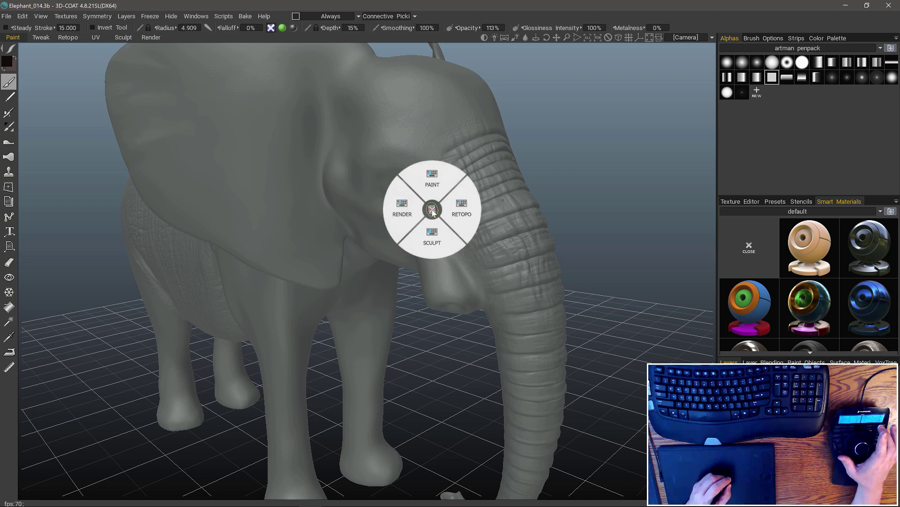
left_click(428, 256)
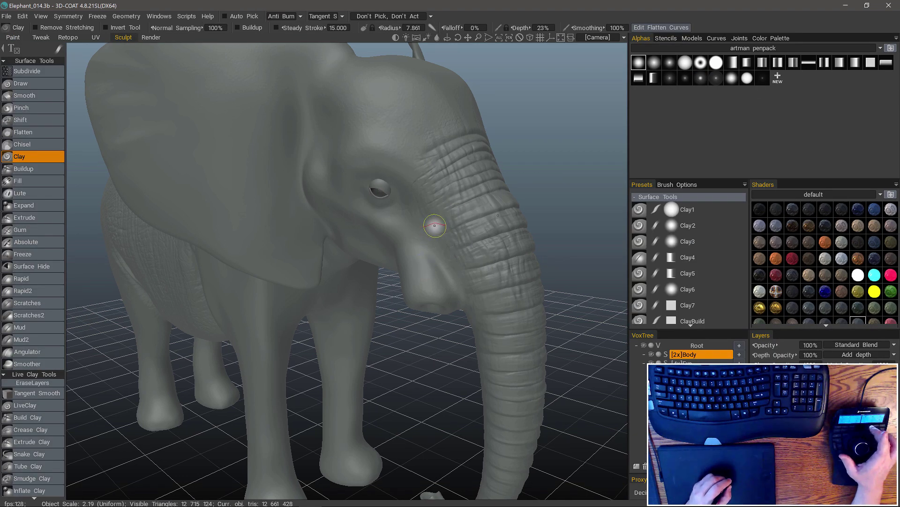
key("space")
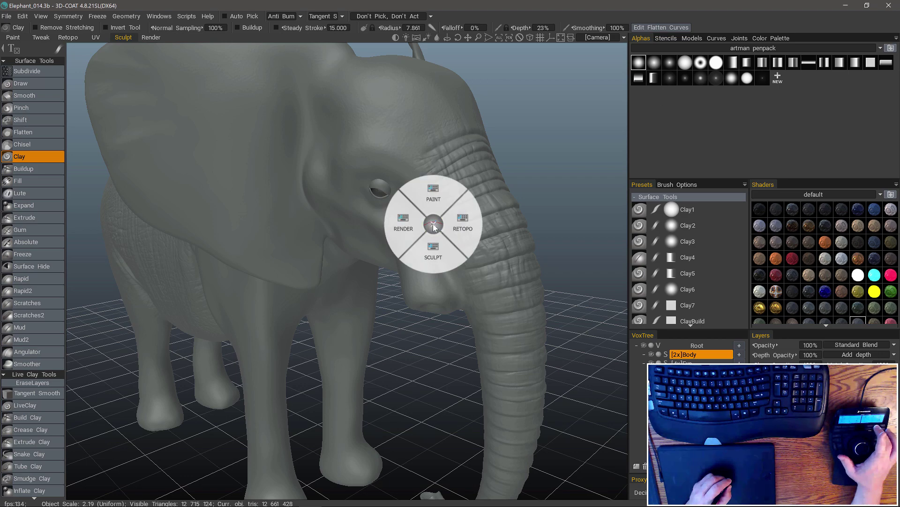
left_click(482, 225)
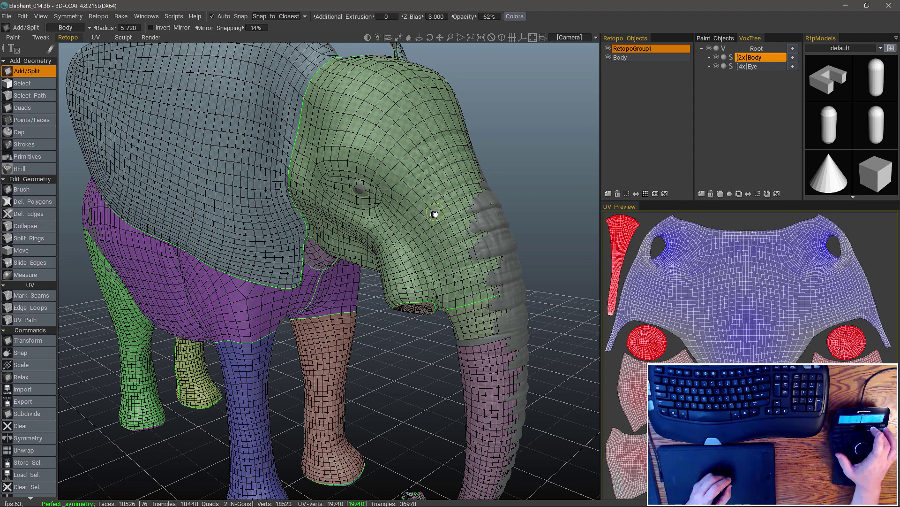
left_click(425, 235)
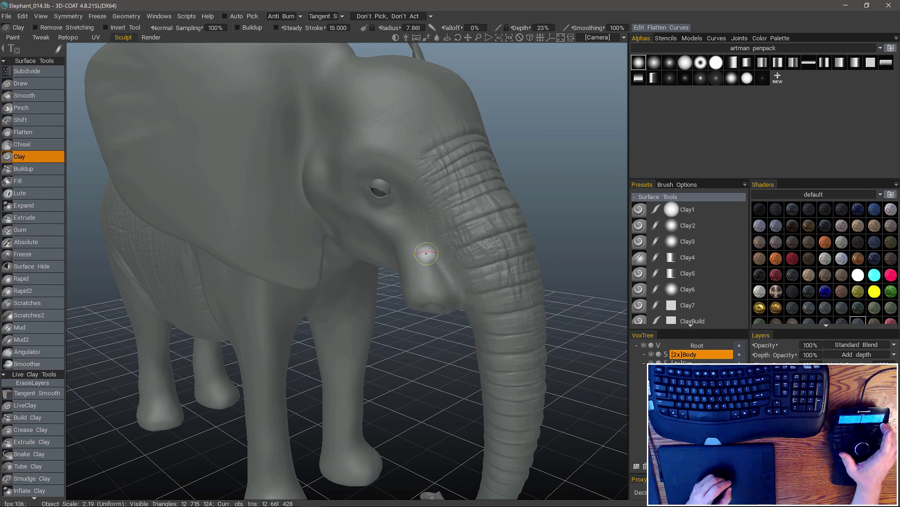
- Call up the Brush Panel from the pop-up panel choices and switch to the Paint workspace
right_click(428, 221)
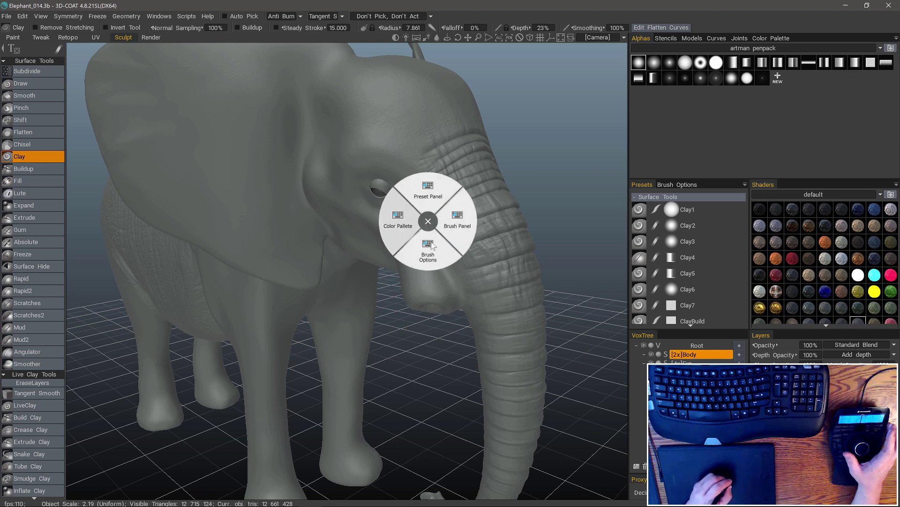
left_click(461, 216)
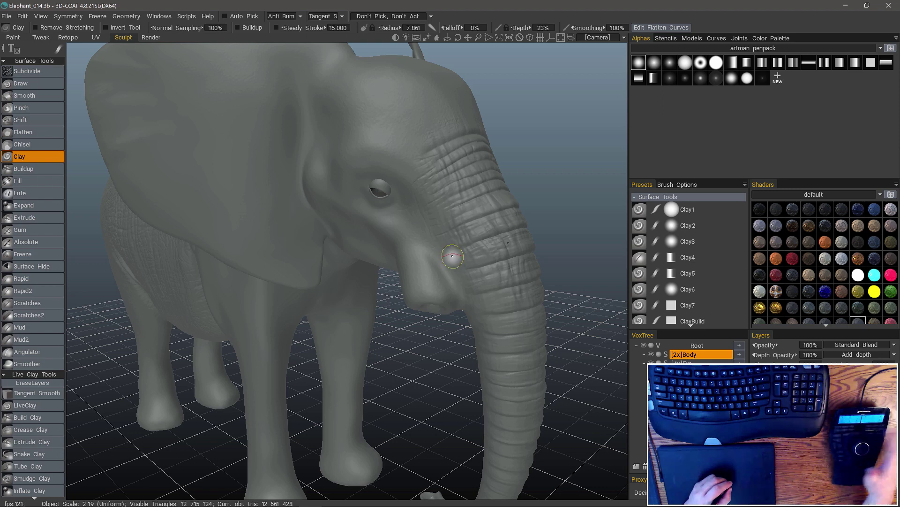
key("space")
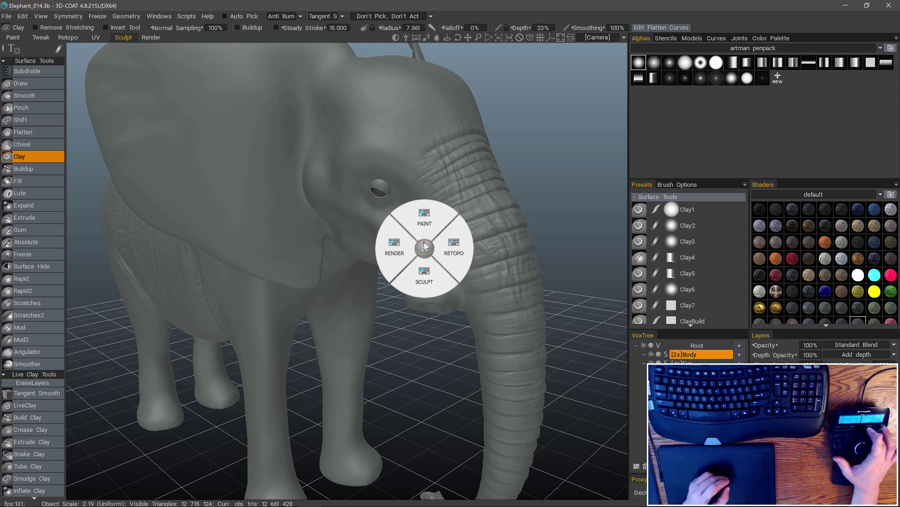
left_click(419, 225)
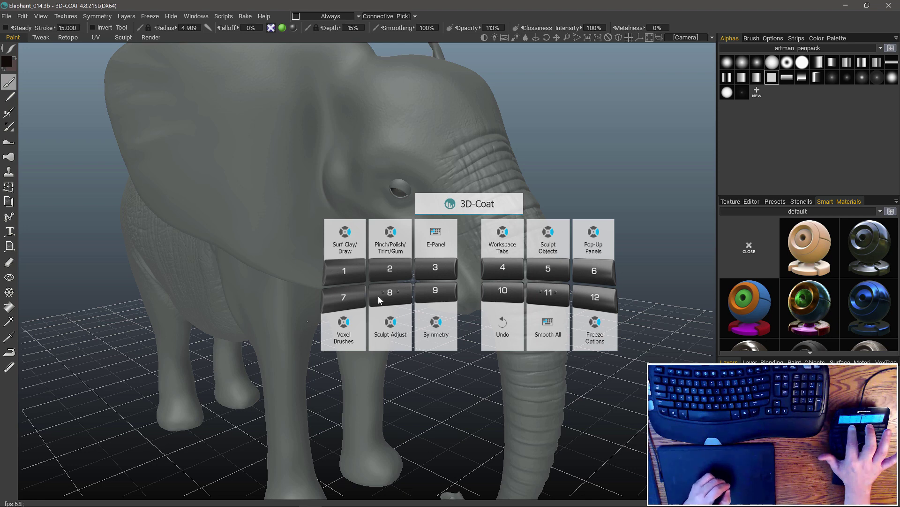
- Review the SpaceMouse Enterprise button overlay, its advanced navigation and speed settings, and its button assignments, and close its properties
left_click(404, 290)
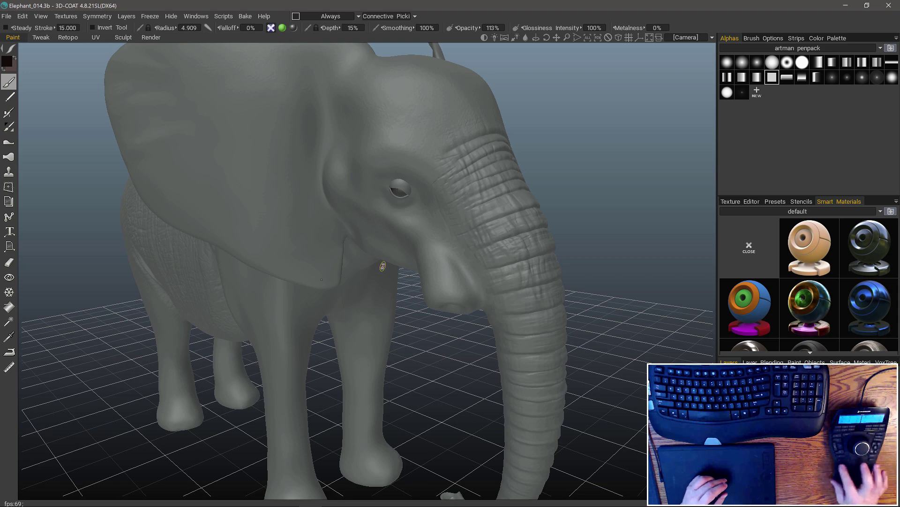
key("Menu")
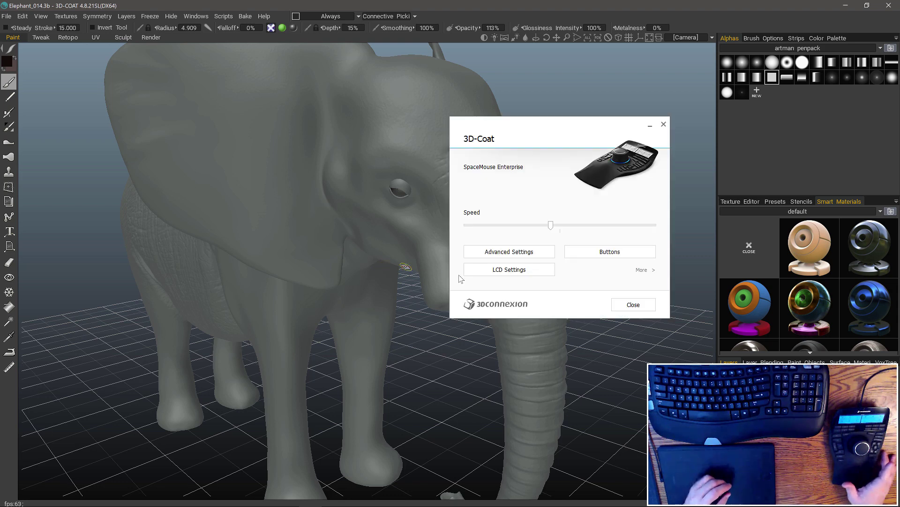
left_click(511, 256)
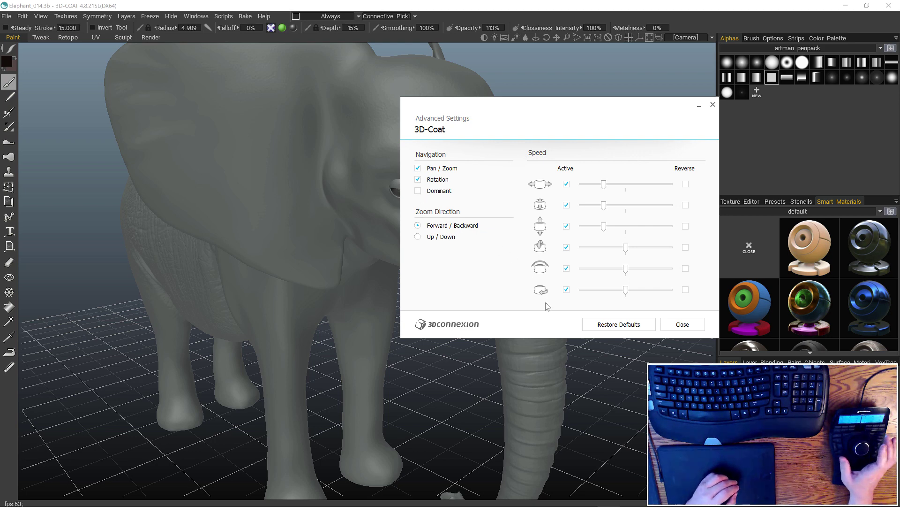
left_click(687, 324)
left_click(600, 256)
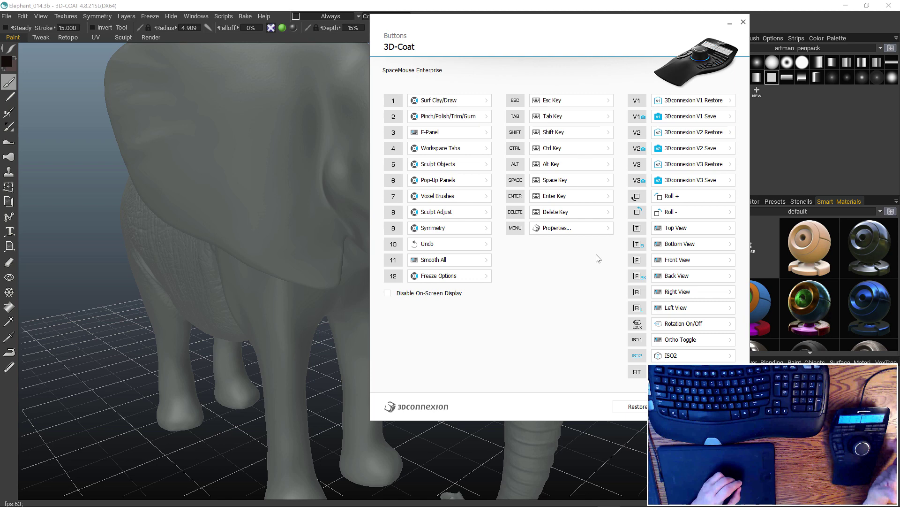
left_click(712, 406)
left_click(642, 305)
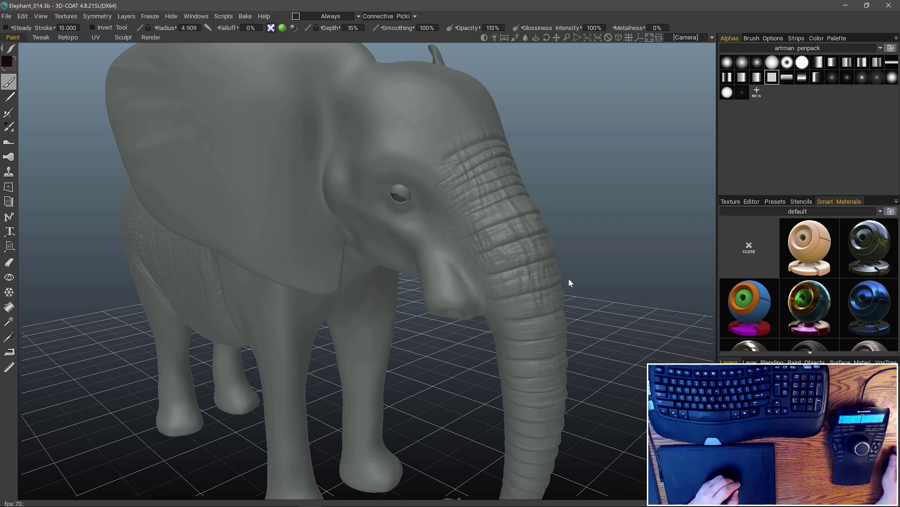
- Try painting several short dark strokes across a trunk fold below the wrinkled area
mouse_move(572, 278)
left_mouse_down()
mouse_move(602, 275)
mouse_move(582, 276)
left_mouse_up()
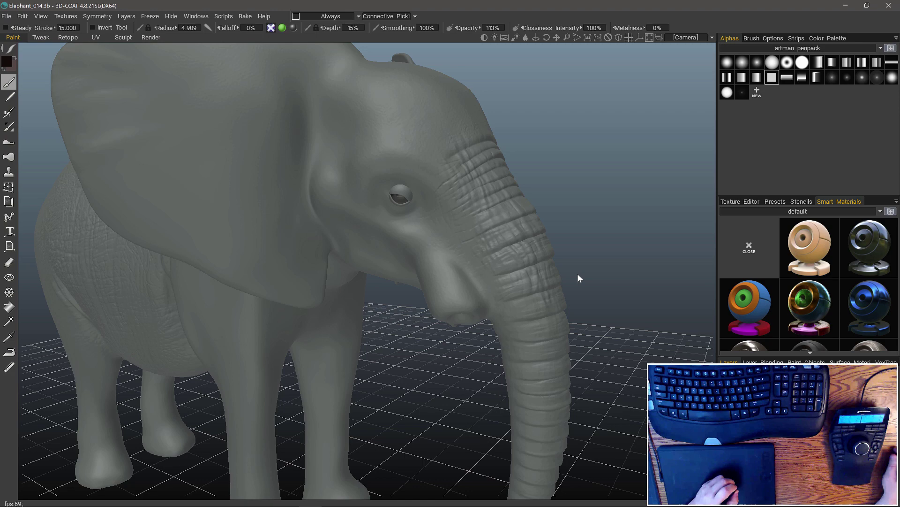
right_click_drag(578, 274, 538, 266)
mouse_move(517, 263)
middle_mouse_down()
mouse_move(513, 280)
mouse_move(531, 255)
middle_mouse_up()
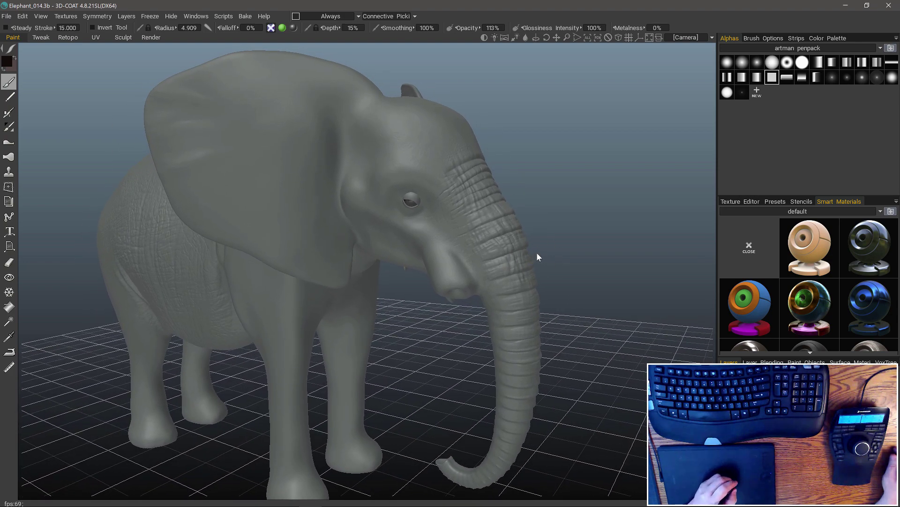
left_click_drag(535, 252, 616, 258)
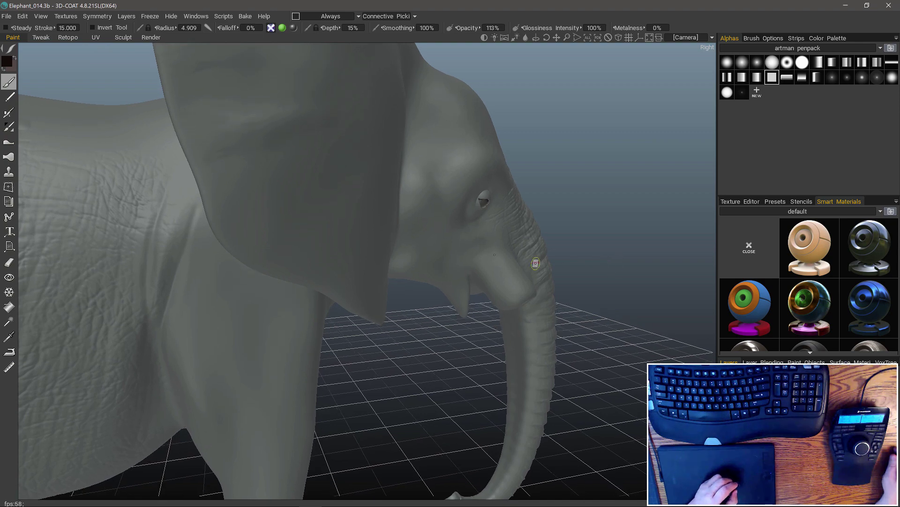
left_click_drag(590, 264, 260, 269)
mouse_move(296, 315)
left_mouse_down()
mouse_move(342, 313)
mouse_move(319, 335)
left_mouse_up()
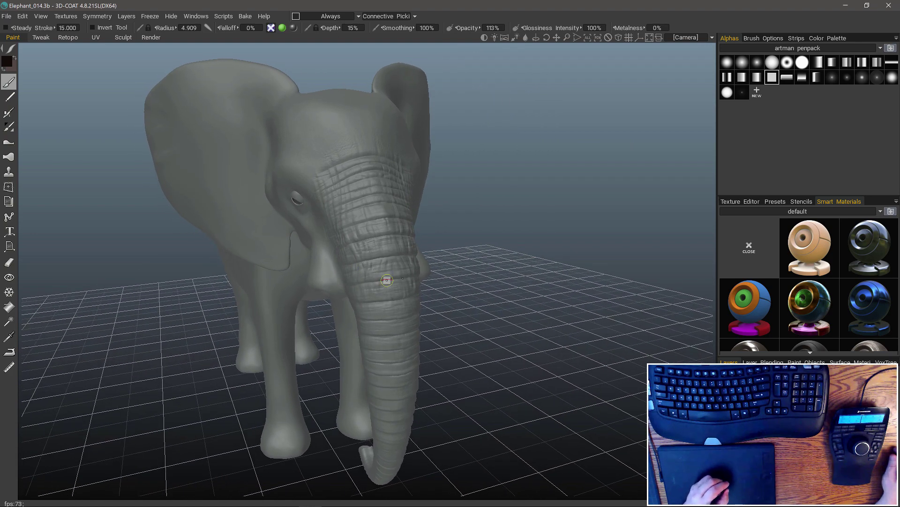
mouse_move(391, 286)
left_mouse_down()
mouse_move(393, 298)
mouse_move(376, 298)
left_mouse_up()
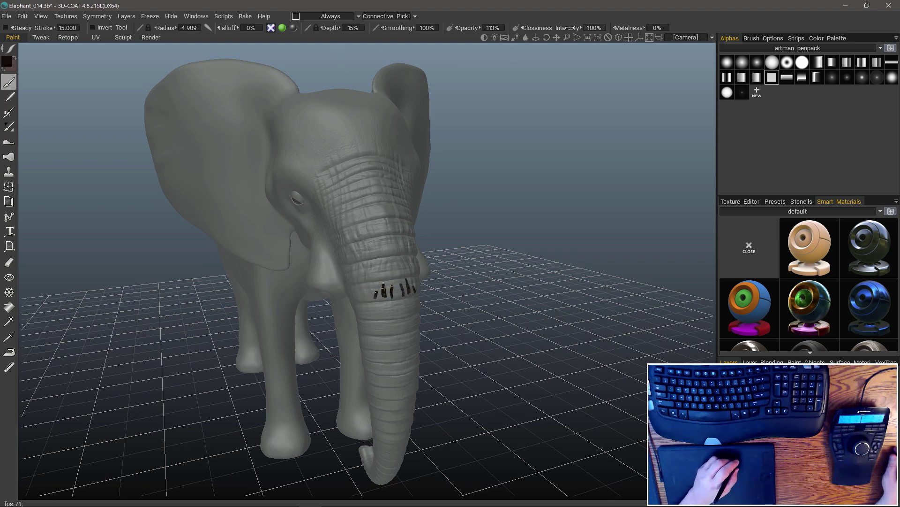
- Lower the brush's glossiness intensity to 7% and undo the dark strokes on the trunk
left_click_drag(580, 29, 484, 29)
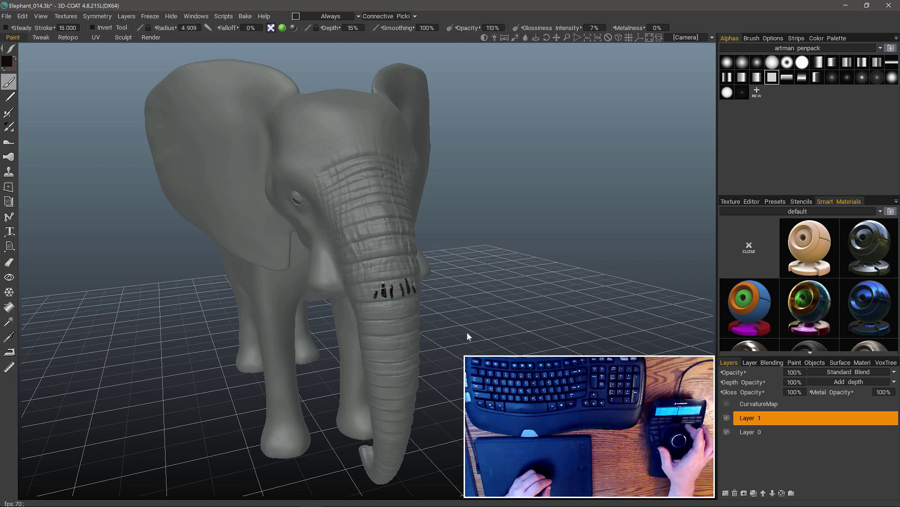
key("ctrl+z")
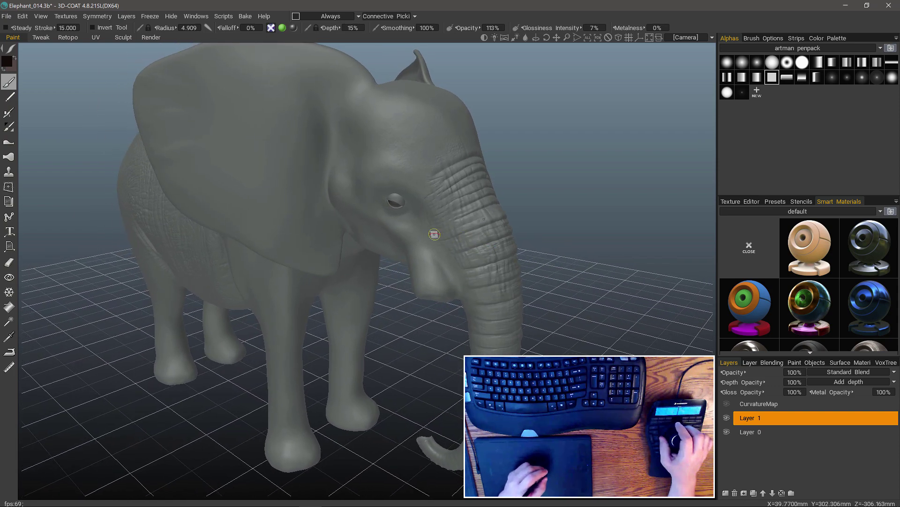
- Switch to the Sculpt workspace and carve vertical wrinkles into the next trunk fold with the Clay brush at radius 5.121
left_click(471, 267)
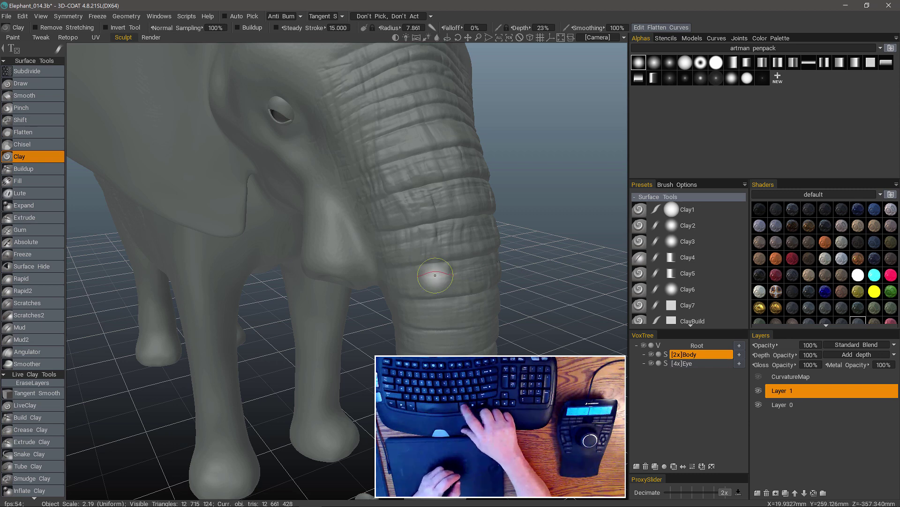
mouse_move(427, 273)
left_mouse_down("alt")
mouse_move(548, 259)
mouse_move(432, 268)
mouse_move(459, 281)
left_mouse_up("alt")
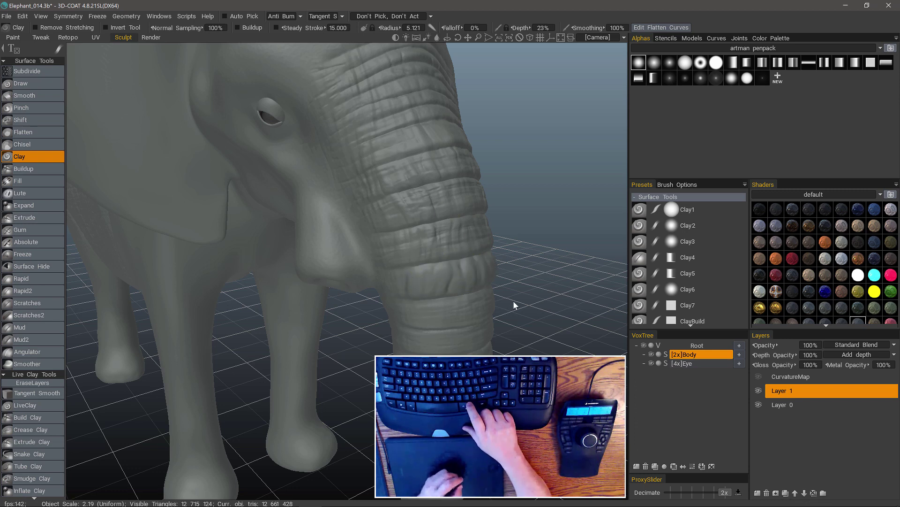
right_click_drag(515, 306, 500, 294)
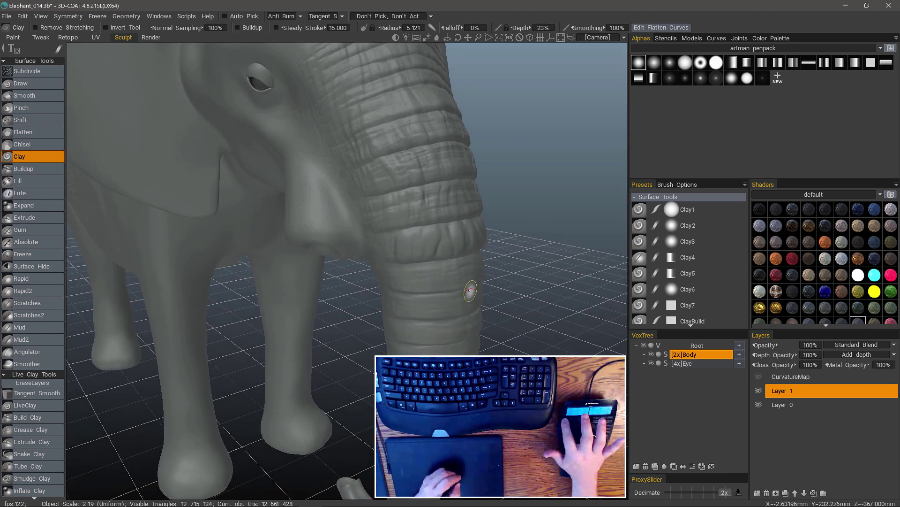
- Sculpt short vertical wrinkles into successive folds down the trunk with the Clay1 preset at radius 3.463 and depth 10%
key("F1")
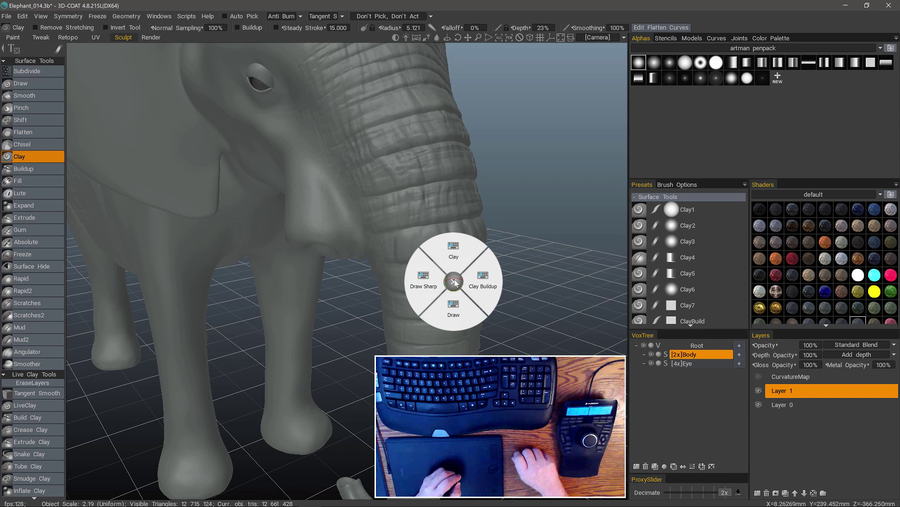
left_click(453, 238)
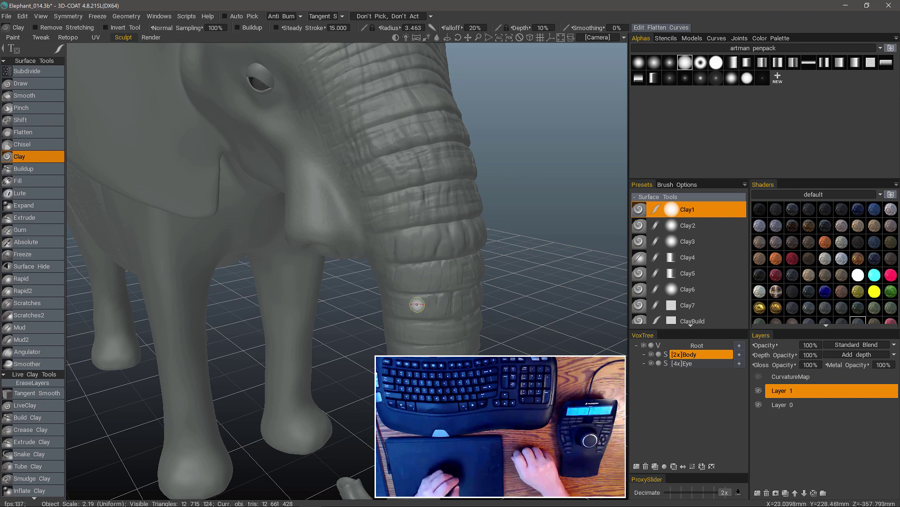
left_click_drag(363, 340, 402, 305)
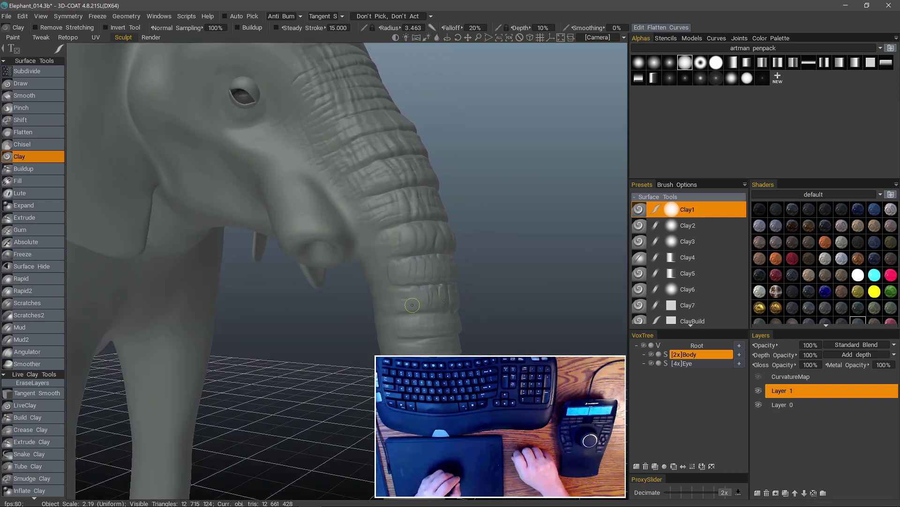
left_click_drag(477, 352, 414, 337)
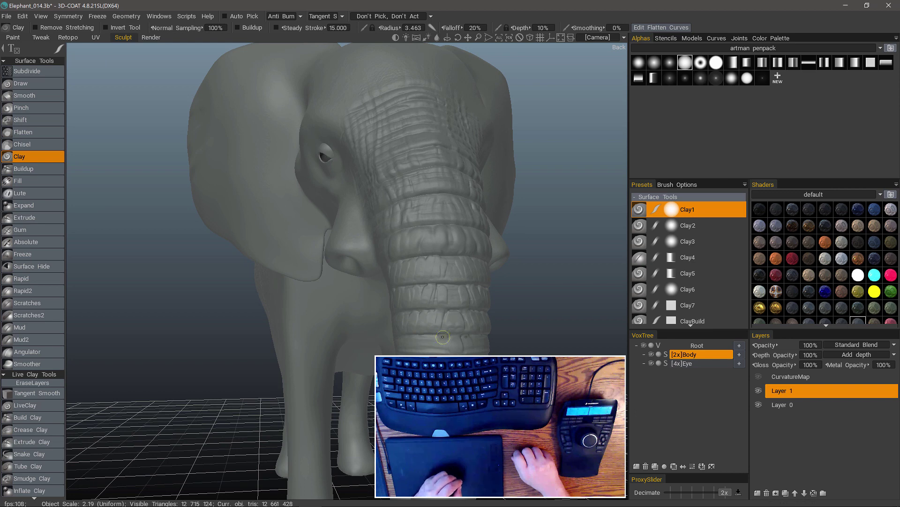
left_click_drag(499, 345, 560, 335)
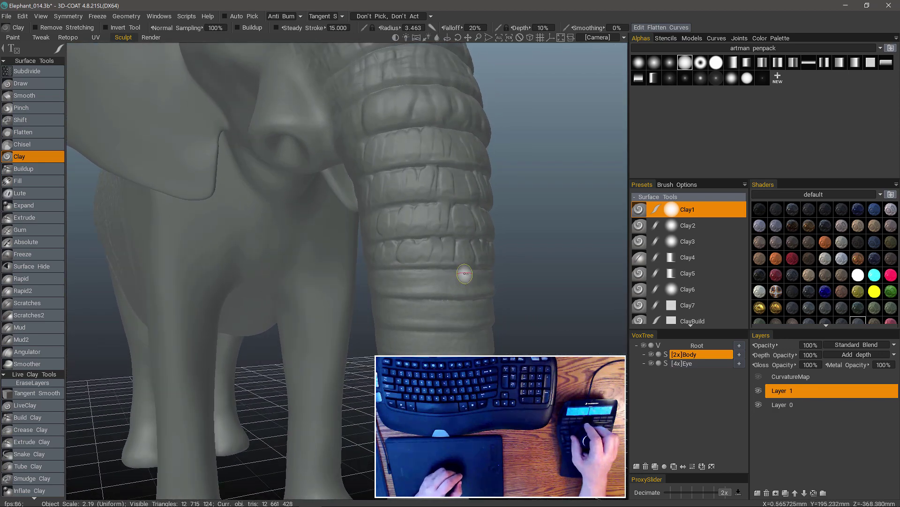
mouse_move(456, 276)
left_mouse_down()
mouse_move(454, 291)
mouse_move(401, 285)
left_mouse_up()
mouse_move(386, 271)
left_mouse_down()
mouse_move(384, 283)
mouse_move(372, 279)
mouse_move(377, 315)
mouse_move(428, 303)
mouse_move(430, 313)
mouse_move(466, 311)
left_mouse_up()
left_click_drag(477, 298, 477, 312)
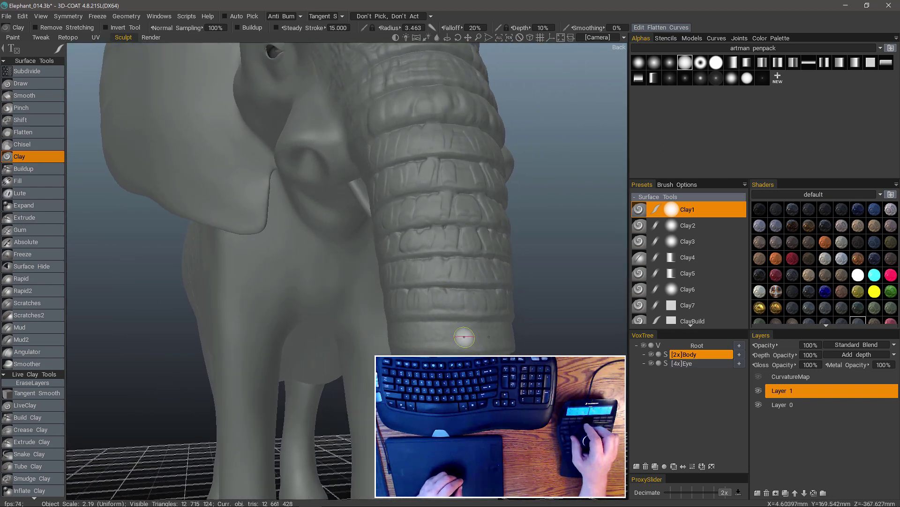
mouse_move(470, 327)
left_mouse_down()
mouse_move(472, 336)
mouse_move(458, 338)
left_mouse_up()
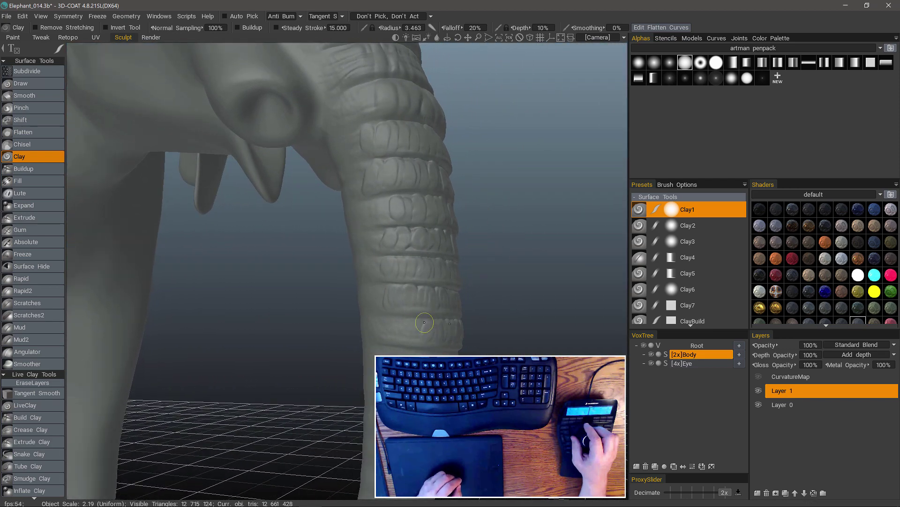
left_click_drag(410, 324, 404, 334)
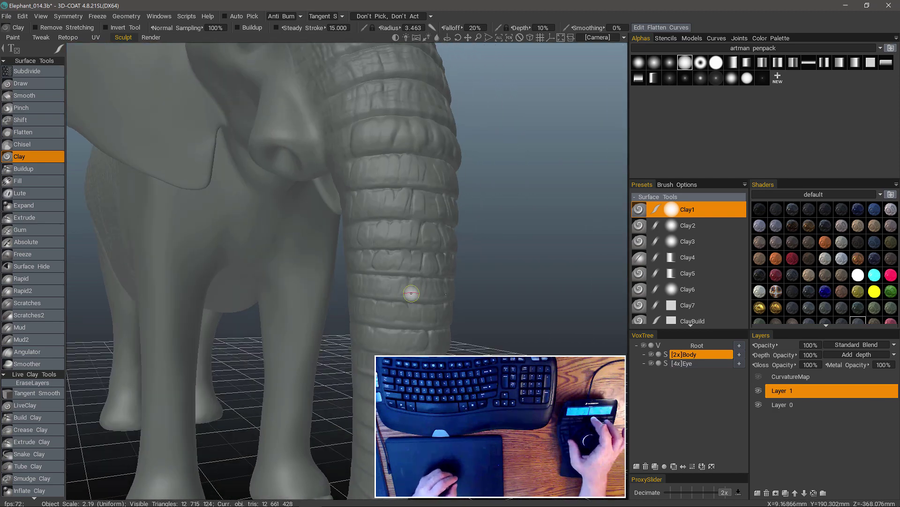
- Switch to the Paint workspace, limit painting to More on Convex, and make the reddish-brown color active with the Smart Material Preview moved clear
key("space")
left_click(408, 255)
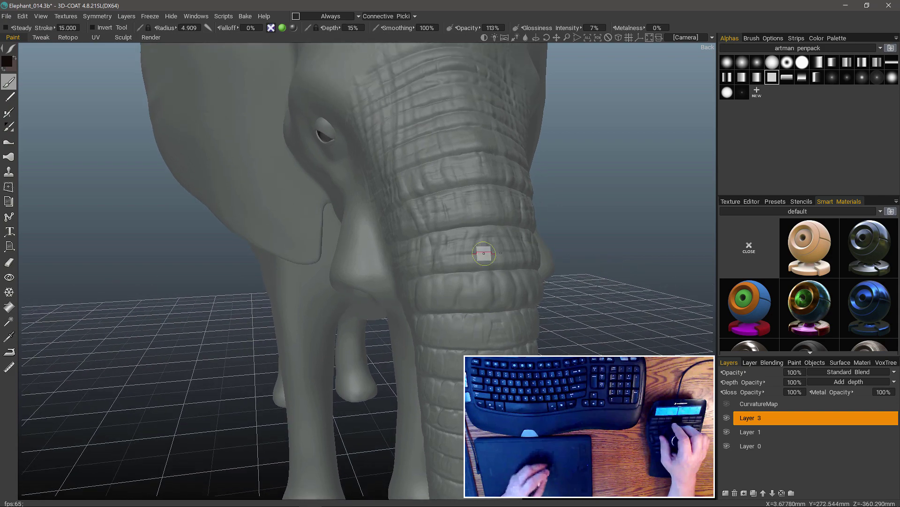
left_click(330, 16)
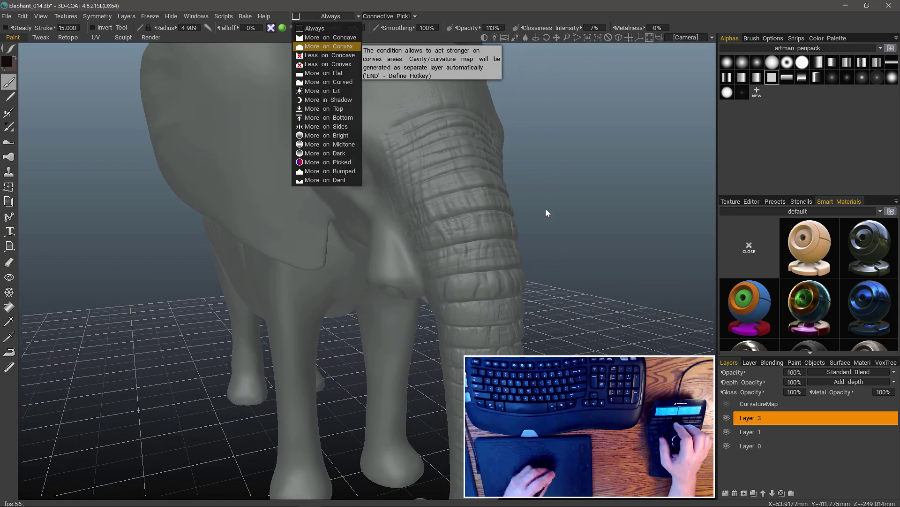
left_click(329, 46)
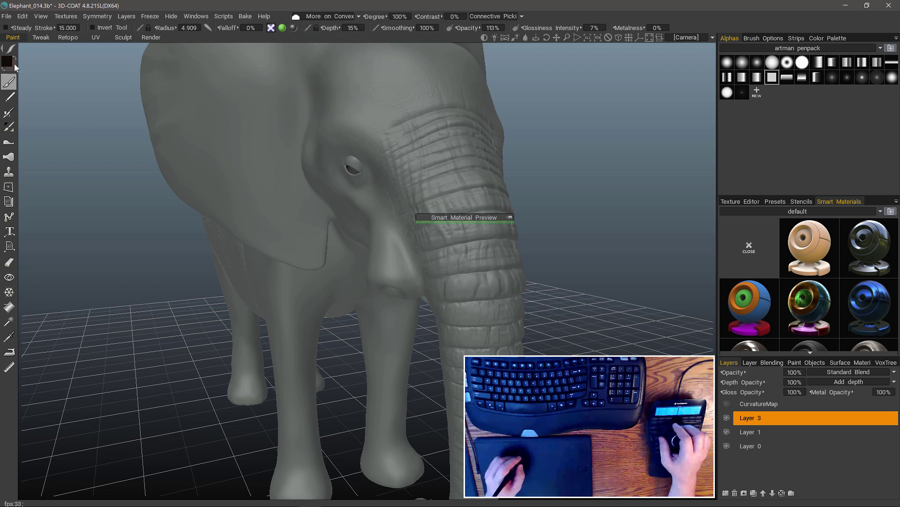
mouse_move(13, 69)
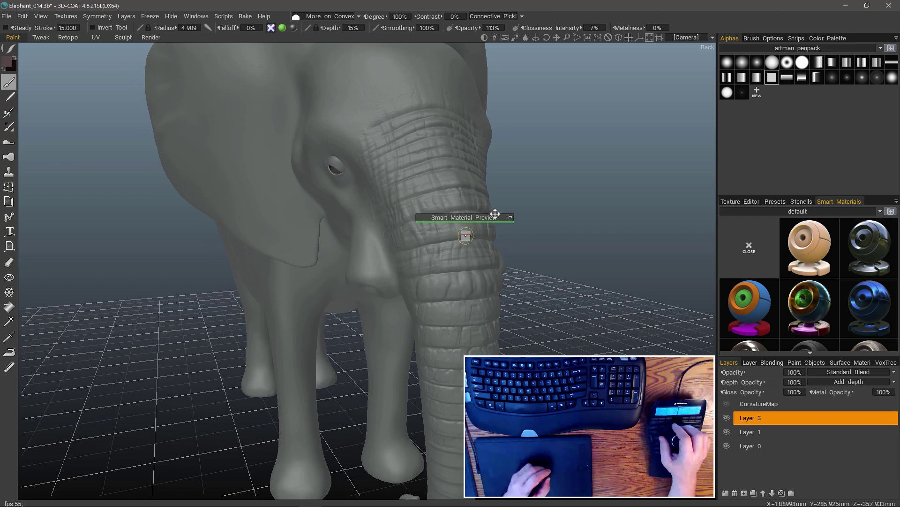
left_click_drag(487, 217, 569, 148)
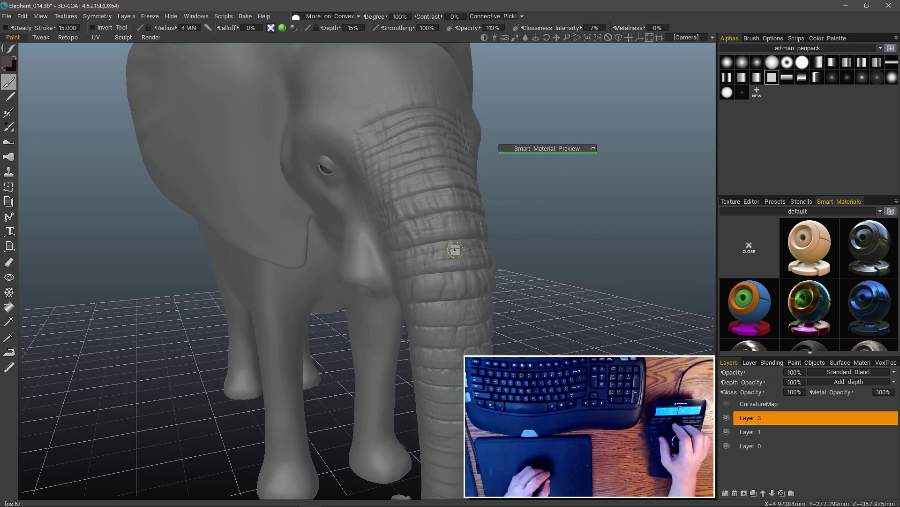
- Paint reddish-brown over the raised wrinkles of the trunk folds up to the trunk's base on Layer 3, enlarging the brush radius to 6.750
mouse_move(468, 259)
left_mouse_down()
mouse_move(442, 257)
mouse_move(424, 274)
left_mouse_up()
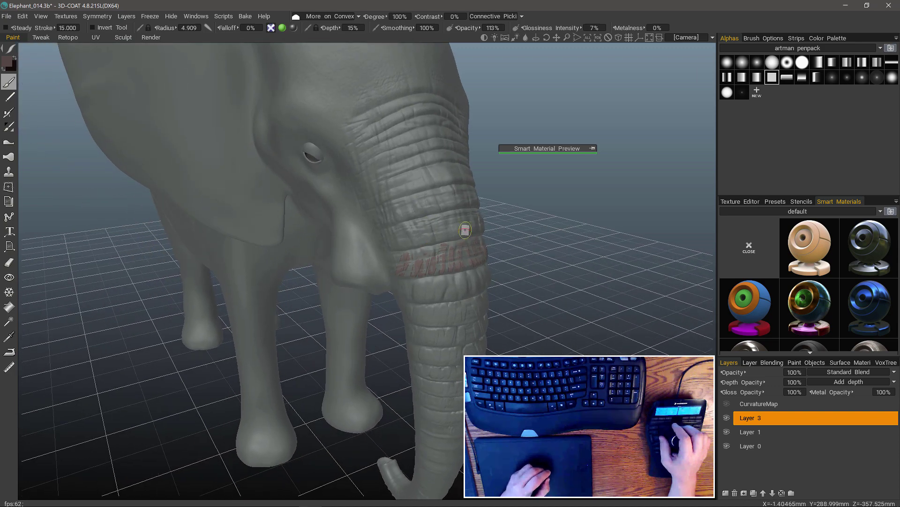
mouse_move(437, 234)
left_mouse_down()
mouse_move(447, 215)
mouse_move(425, 230)
mouse_move(406, 224)
mouse_move(461, 225)
left_mouse_up()
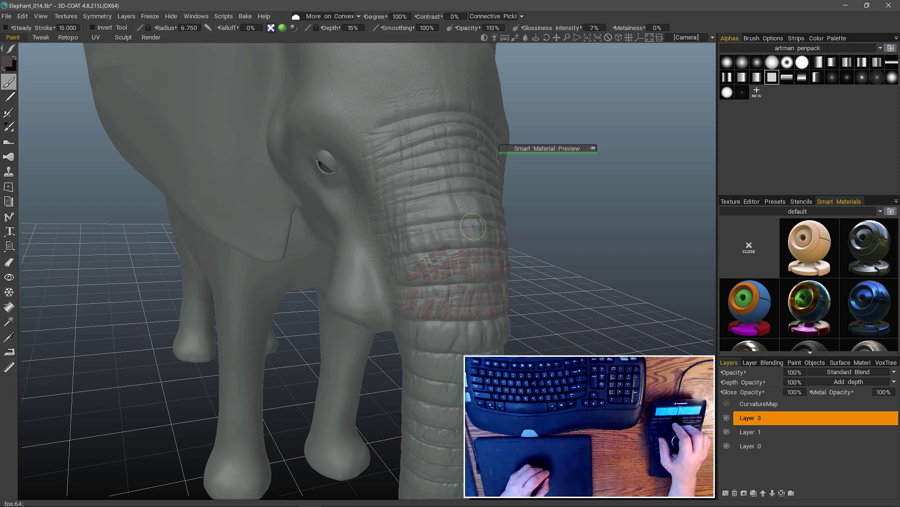
left_click_drag(461, 241, 393, 255)
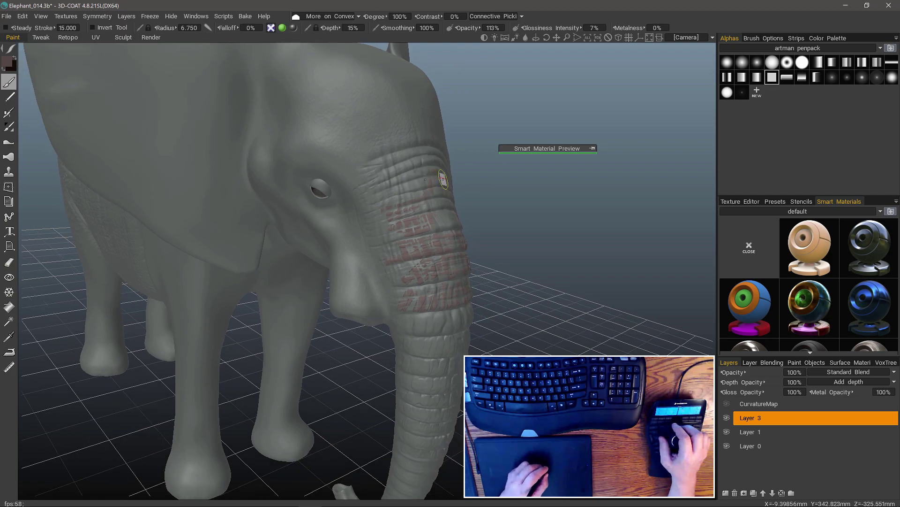
left_click_drag(409, 158, 476, 165)
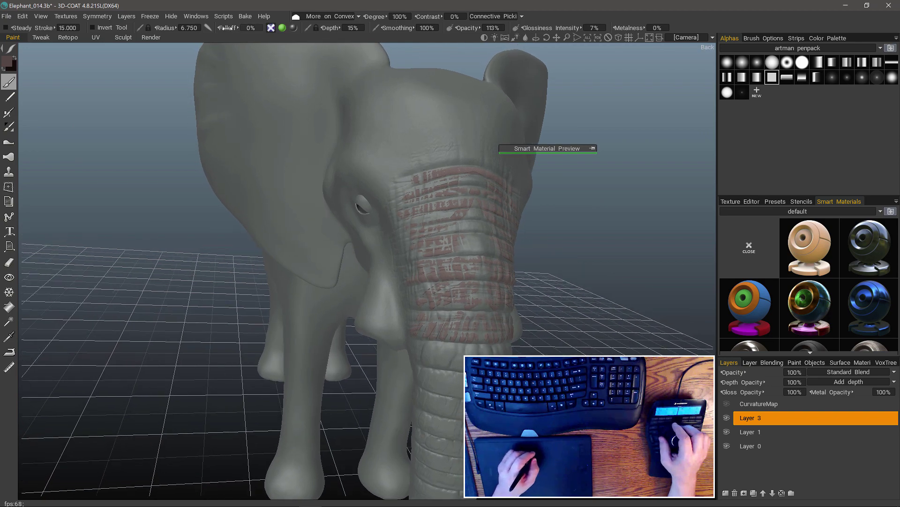
- Set the brush falloff to 33% and paint reddish-brown across the forehead and brow above the eye with a radius of 7.859
left_click_drag(255, 31, 261, 31)
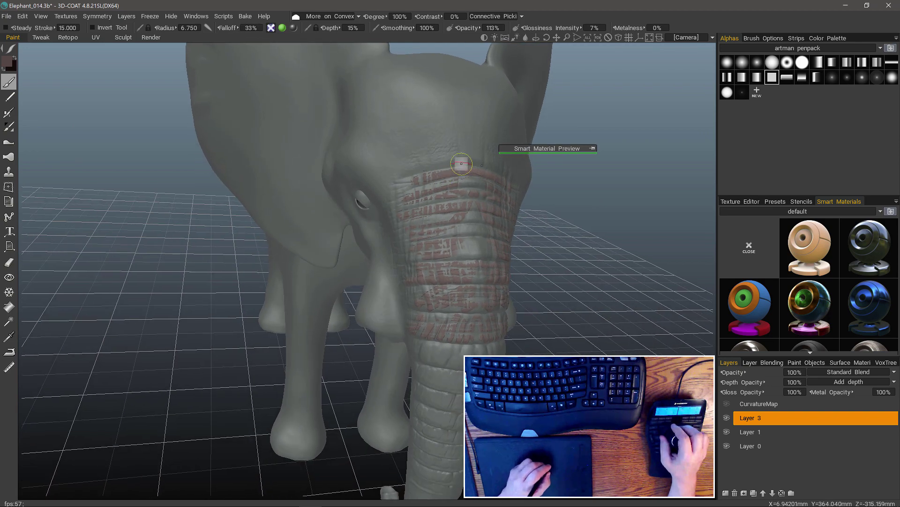
left_click_drag(393, 168, 451, 160)
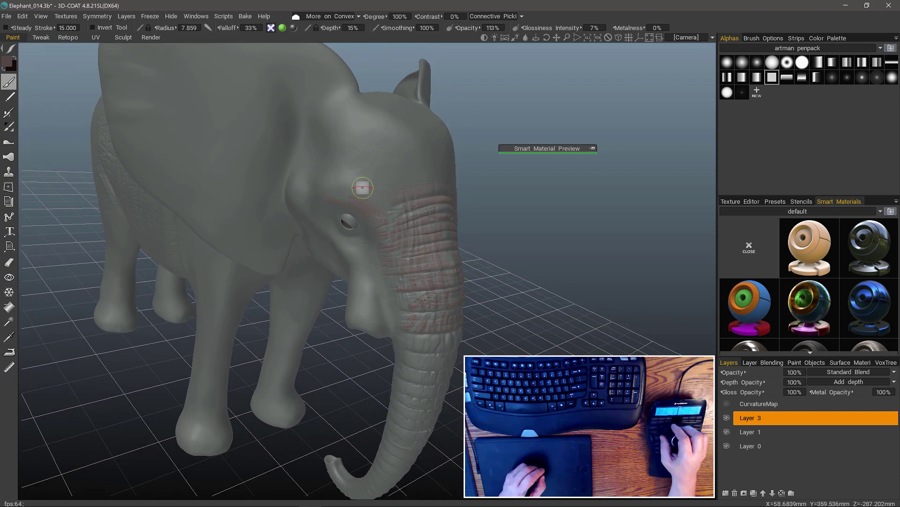
left_click_drag(356, 198, 416, 187)
- Choose the first soft round alpha and paint the reddish-brown tint down the folds and side of the middle trunk
left_click(727, 66)
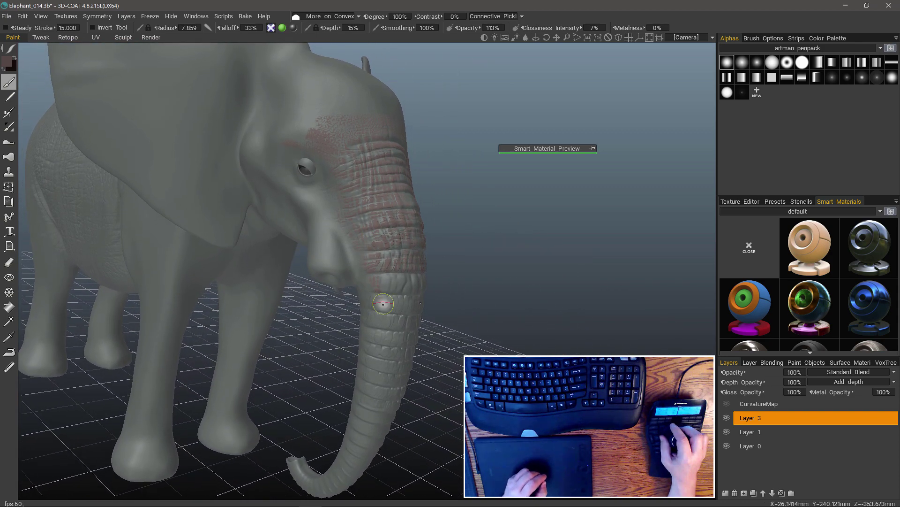
left_click_drag(384, 282, 395, 271)
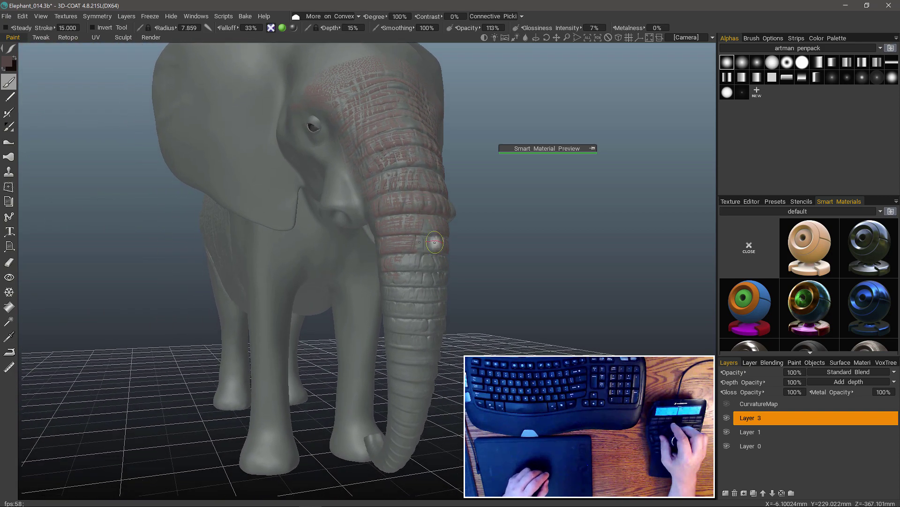
mouse_move(435, 222)
left_mouse_down()
mouse_move(390, 270)
mouse_move(394, 287)
left_mouse_up()
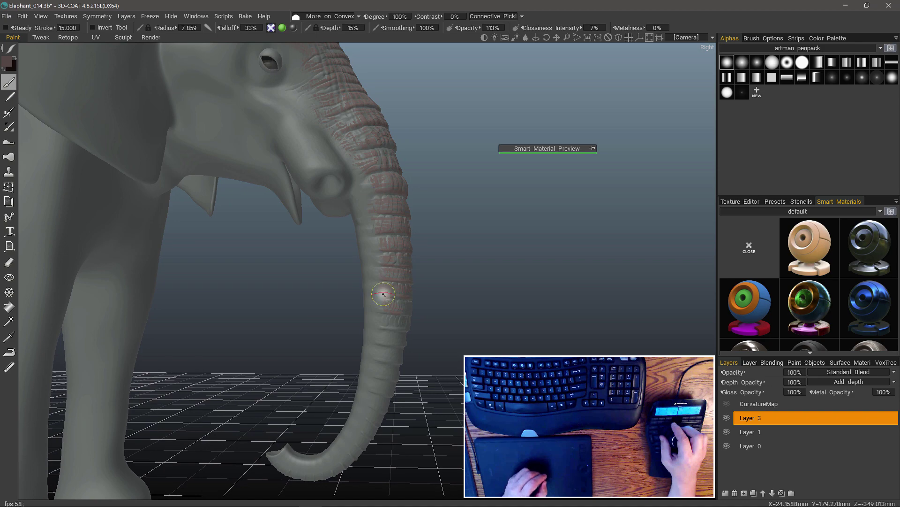
mouse_move(410, 292)
left_mouse_down()
mouse_move(417, 296)
mouse_move(406, 286)
left_mouse_up()
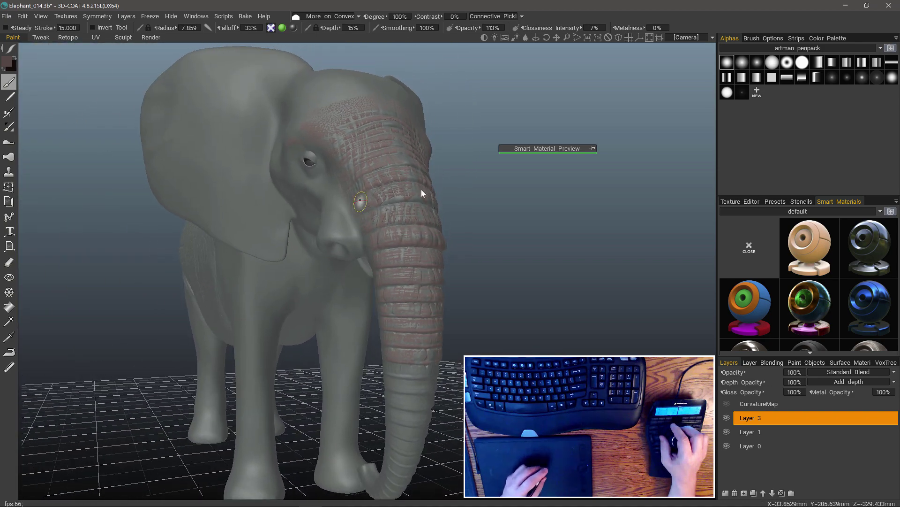
- Change the painting condition to More on Concave, swap to the black color, and darken the creases between the upper trunk folds
left_click(325, 16)
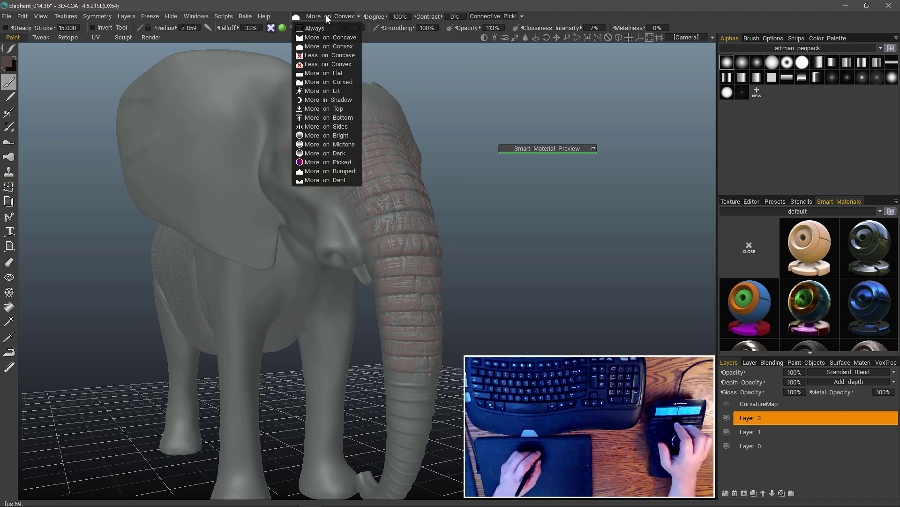
left_click(331, 38)
mouse_move(14, 61)
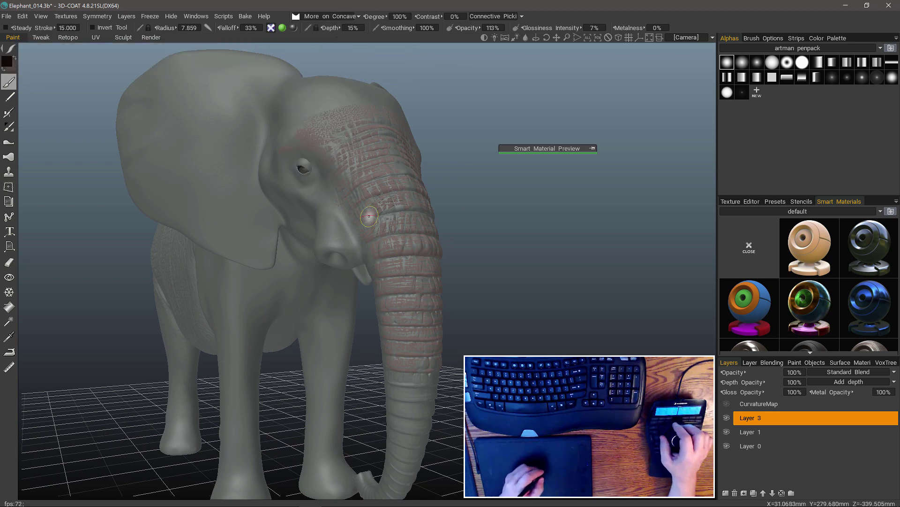
mouse_move(369, 216)
left_mouse_down()
mouse_move(408, 201)
mouse_move(362, 223)
left_mouse_up()
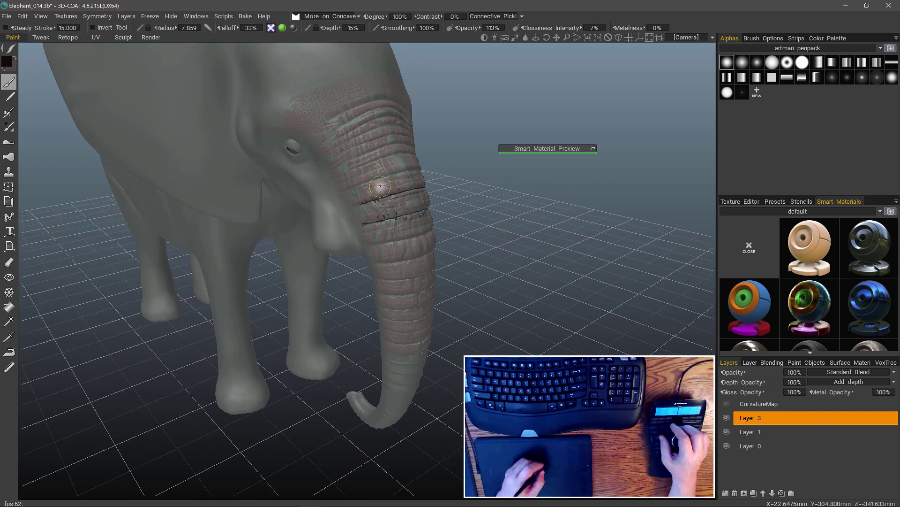
- Lower the brush opacity to 55% and paint softer dark creases across the folds of the upper trunk
left_click_drag(470, 28, 430, 28)
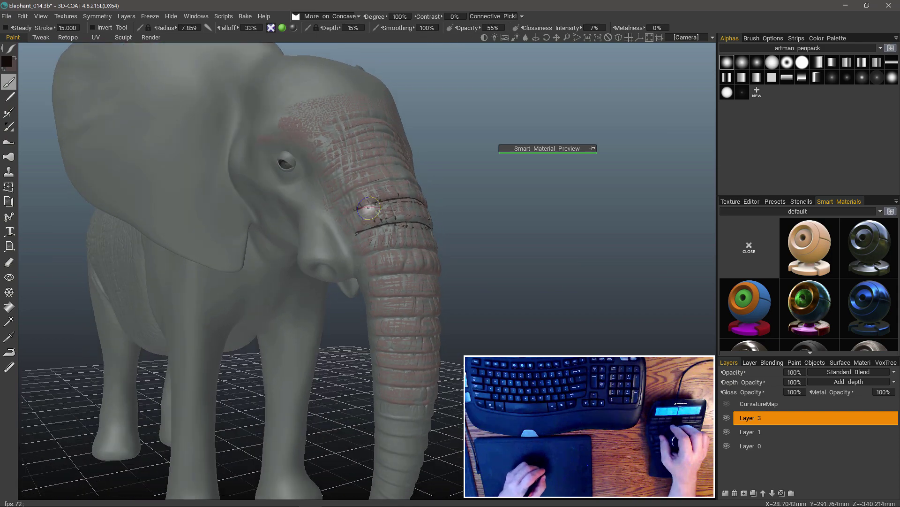
left_click_drag(384, 179, 351, 187)
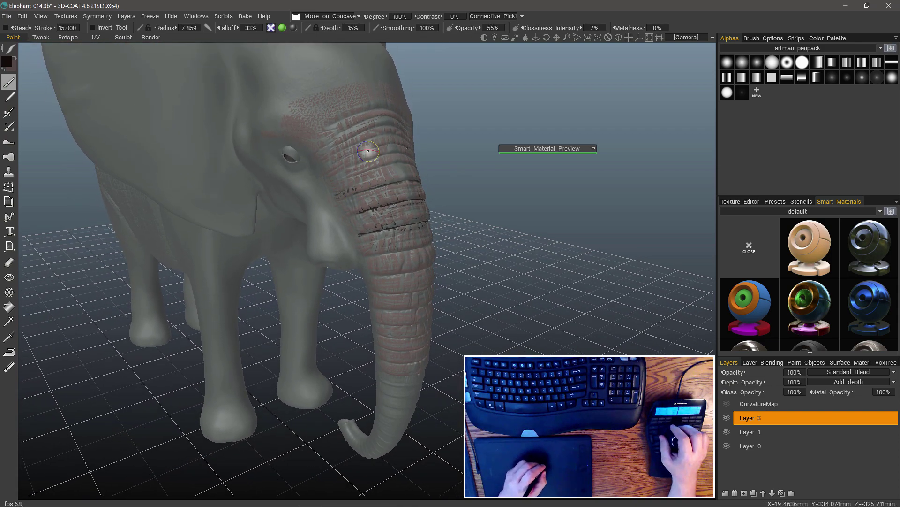
left_click_drag(367, 151, 342, 178)
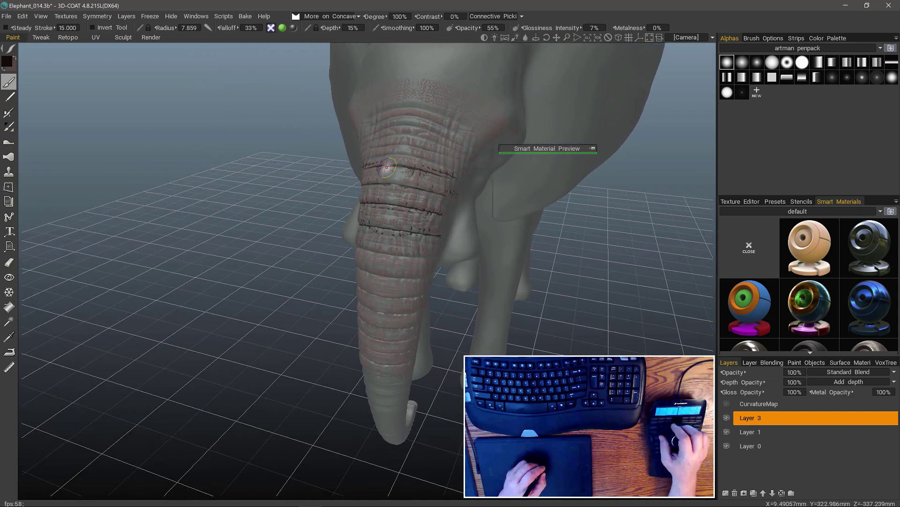
- Toggle symmetry and paint dark color into the recessed wrinkles along the front and side of the upper trunk
right_click(405, 163)
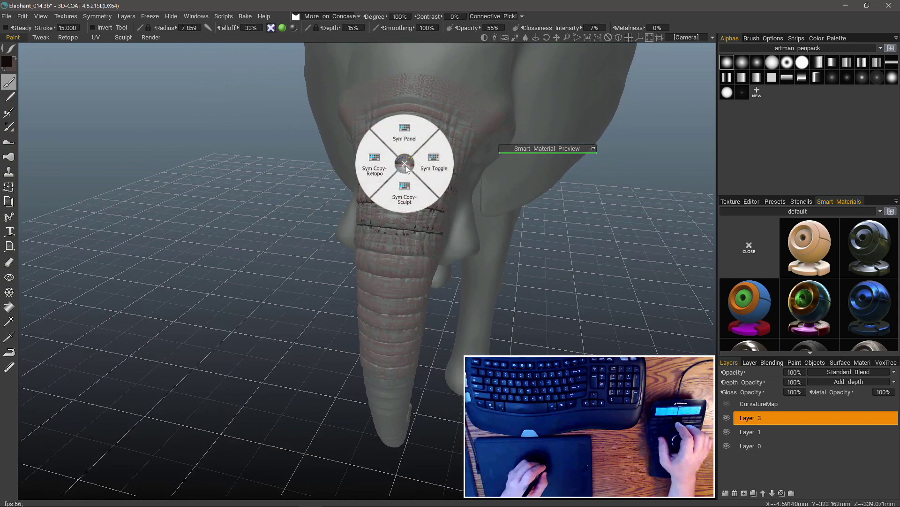
left_click(437, 162)
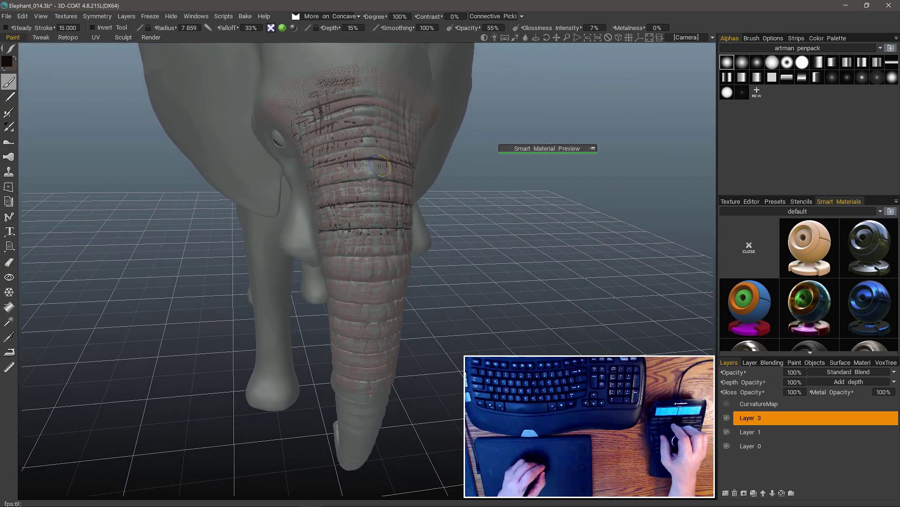
mouse_move(381, 167)
left_mouse_down()
mouse_move(352, 156)
mouse_move(378, 175)
mouse_move(342, 201)
left_mouse_up()
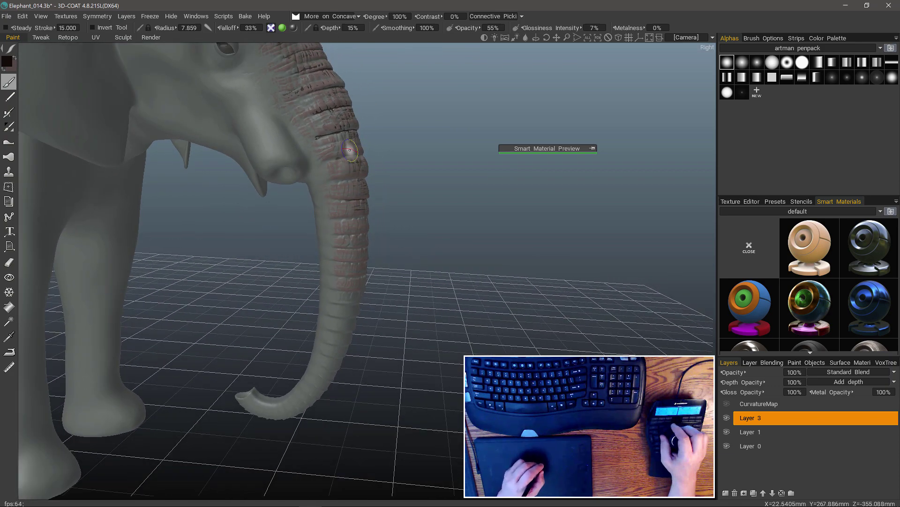
mouse_move(355, 164)
left_mouse_down()
mouse_move(342, 184)
mouse_move(374, 178)
mouse_move(336, 137)
left_mouse_up()
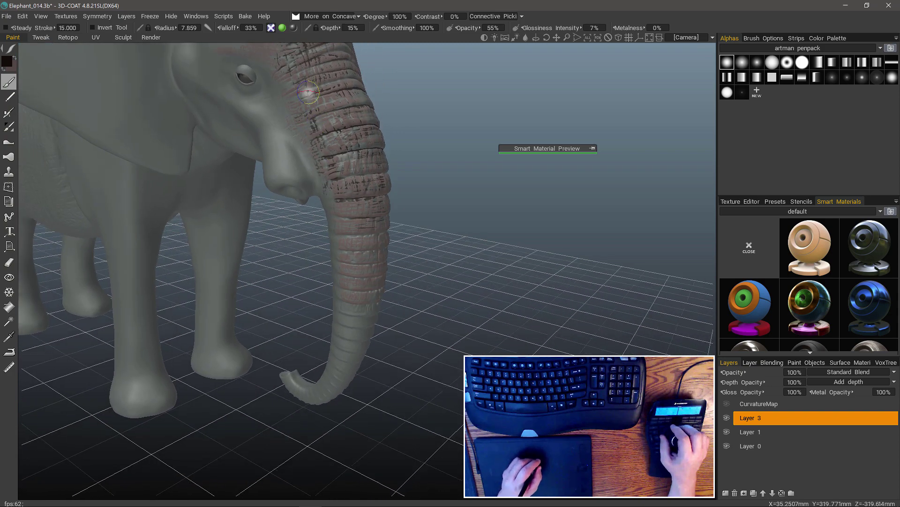
left_click_drag(307, 91, 309, 114)
left_click_drag(329, 166, 322, 176)
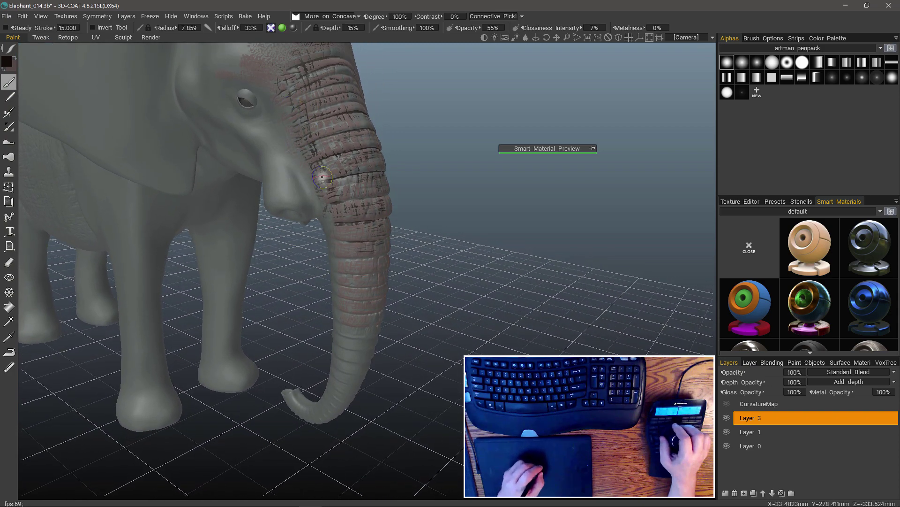